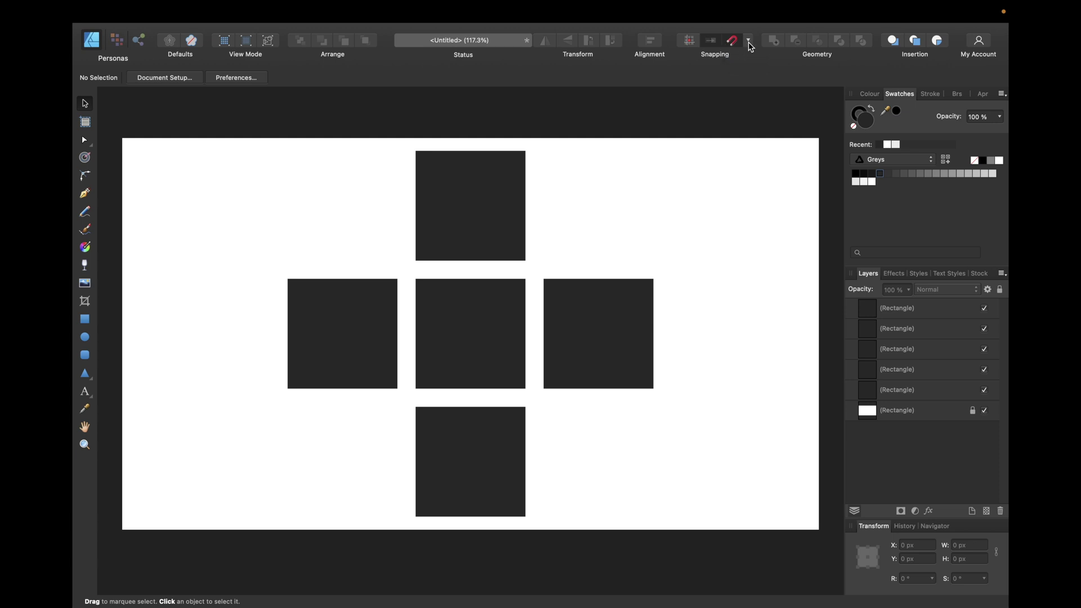
Step: Check the snapping options
{"action": "left_click", "coordinate": [749, 41]}
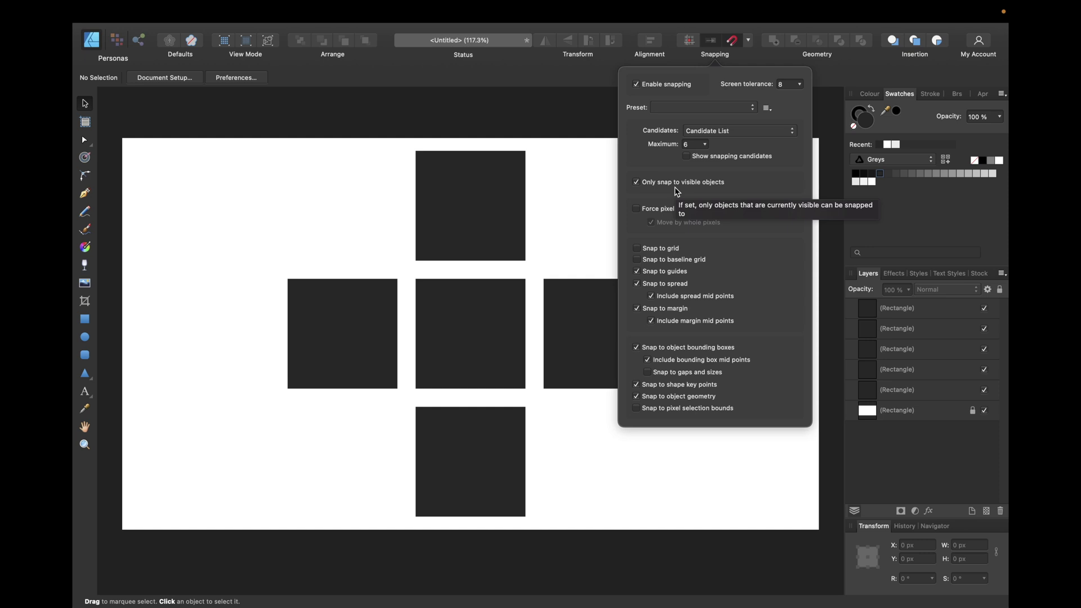
{"action": "left_click", "coordinate": [602, 136]}
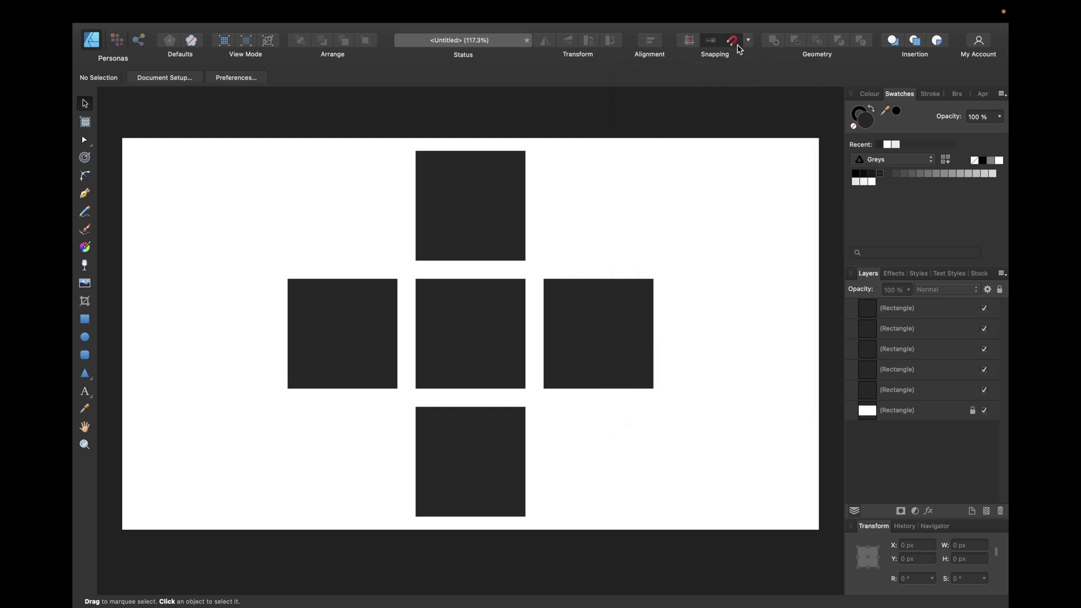
{"action": "left_click", "coordinate": [747, 41]}
{"action": "left_click", "coordinate": [577, 139]}
Step: Delete the four lower squares, leaving only the top dark square
{"action": "left_click", "coordinate": [496, 183]}
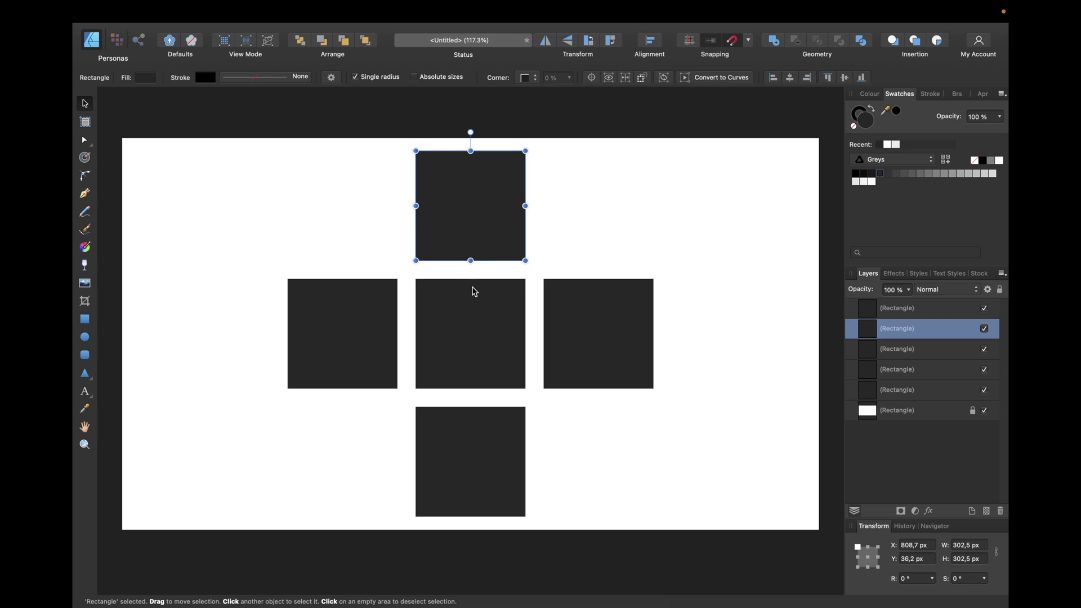
{"action": "left_click_drag", "start_coordinate": [111, 273], "coordinate": [738, 540]}
{"action": "key", "text": "Delete"}
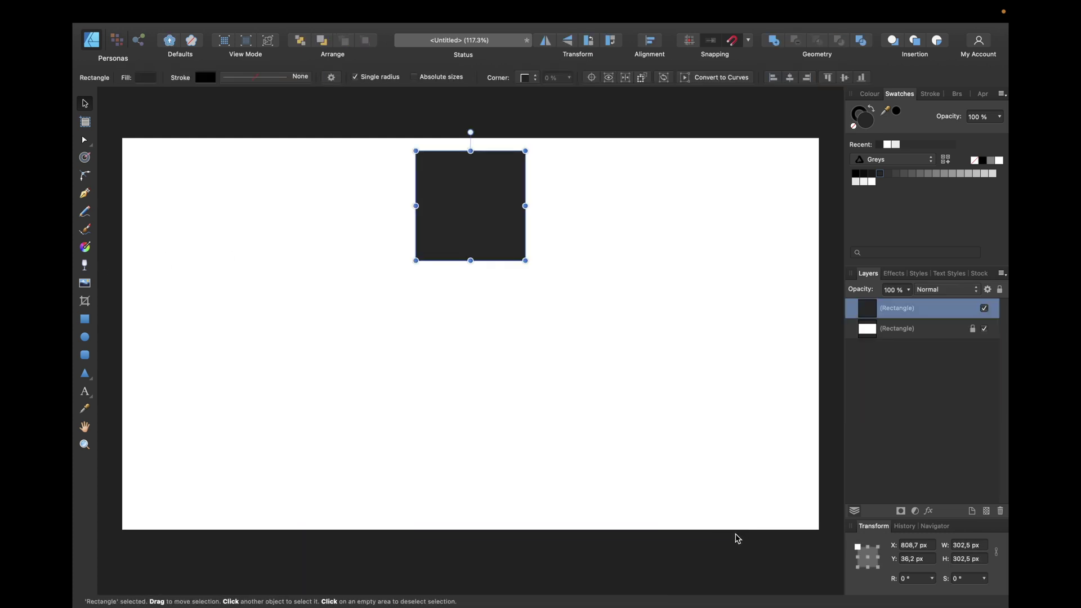
Step: Move the dark square to the page centre and duplicate it with an overlapping copy
{"action": "left_click_drag", "start_coordinate": [486, 212], "coordinate": [486, 341]}
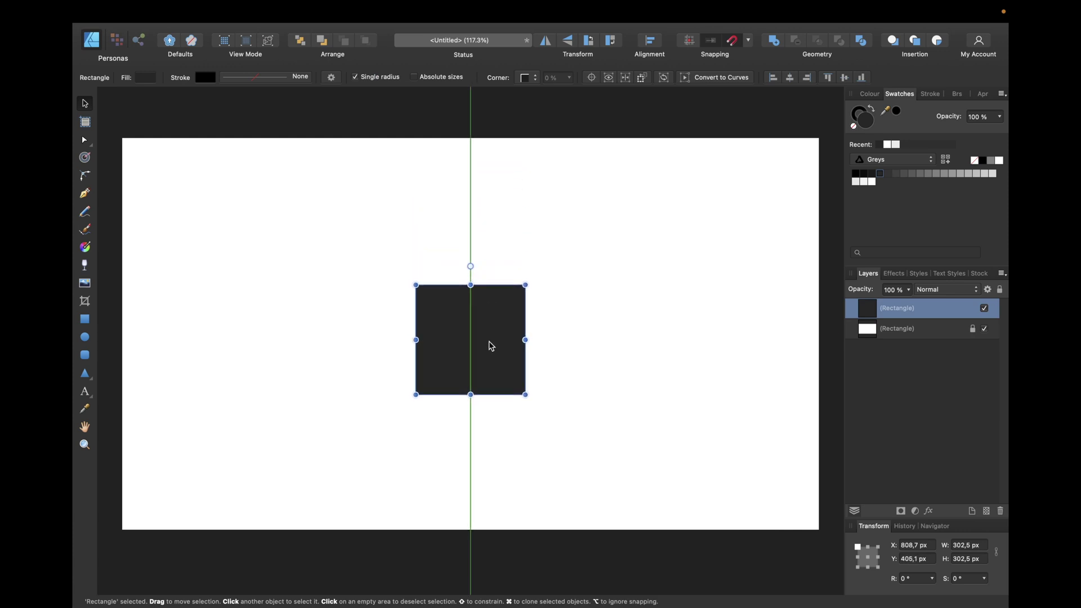
{"action": "mouse_move", "coordinate": [486, 341]}
{"action": "left_mouse_down"}
{"action": "mouse_move", "coordinate": [522, 232]}
{"action": "mouse_move", "coordinate": [469, 248]}
{"action": "mouse_move", "coordinate": [467, 341]}
{"action": "mouse_move", "coordinate": [176, 345]}
{"action": "left_mouse_up"}
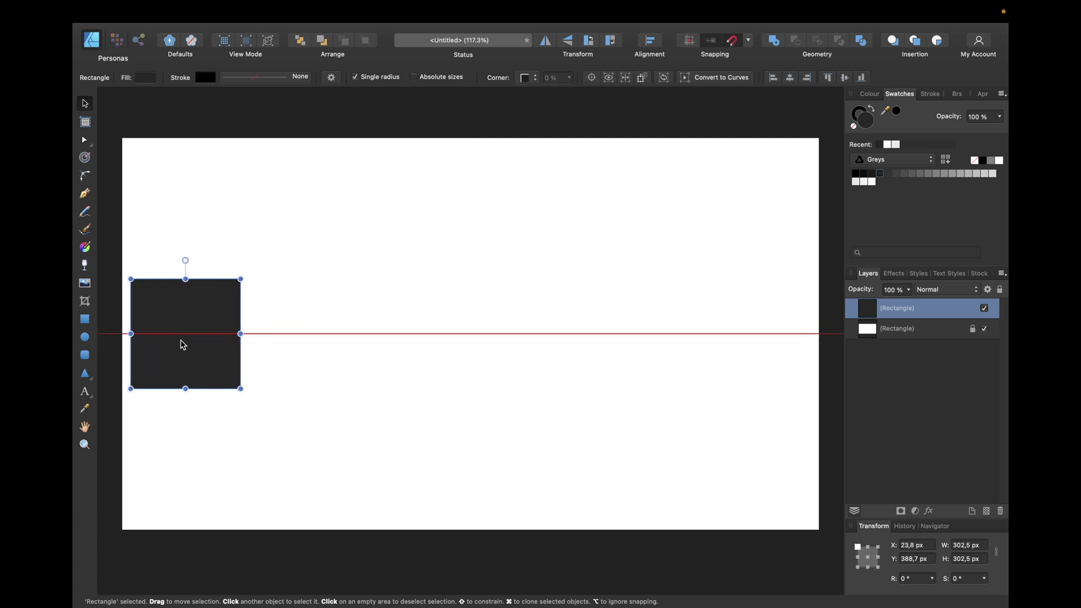
{"action": "mouse_move", "coordinate": [175, 344]}
{"action": "left_mouse_down"}
{"action": "mouse_move", "coordinate": [458, 214]}
{"action": "mouse_move", "coordinate": [468, 198]}
{"action": "mouse_move", "coordinate": [486, 359]}
{"action": "mouse_move", "coordinate": [396, 316]}
{"action": "mouse_move", "coordinate": [345, 306]}
{"action": "mouse_move", "coordinate": [369, 307]}
{"action": "mouse_move", "coordinate": [369, 192]}
{"action": "mouse_move", "coordinate": [476, 234]}
{"action": "mouse_move", "coordinate": [430, 242]}
{"action": "mouse_move", "coordinate": [439, 254]}
{"action": "mouse_move", "coordinate": [447, 246]}
{"action": "mouse_move", "coordinate": [442, 286]}
{"action": "left_mouse_up"}
{"action": "key", "text": "super+j"}
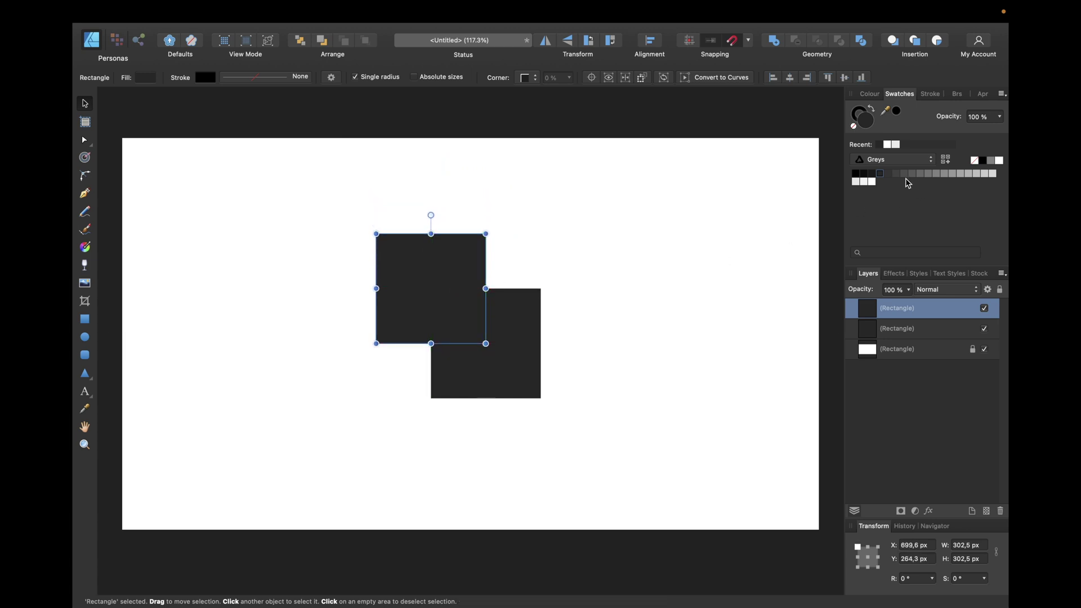
Step: Make the copy grey and place it left of the dark square with a small gap
{"action": "left_click", "coordinate": [904, 175]}
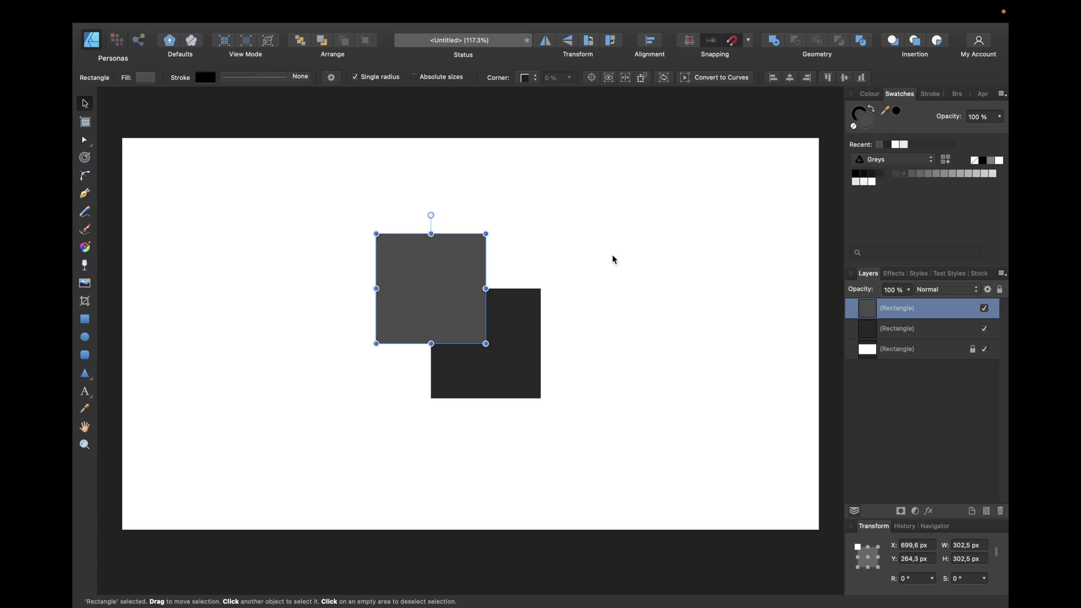
{"action": "left_click", "coordinate": [574, 261]}
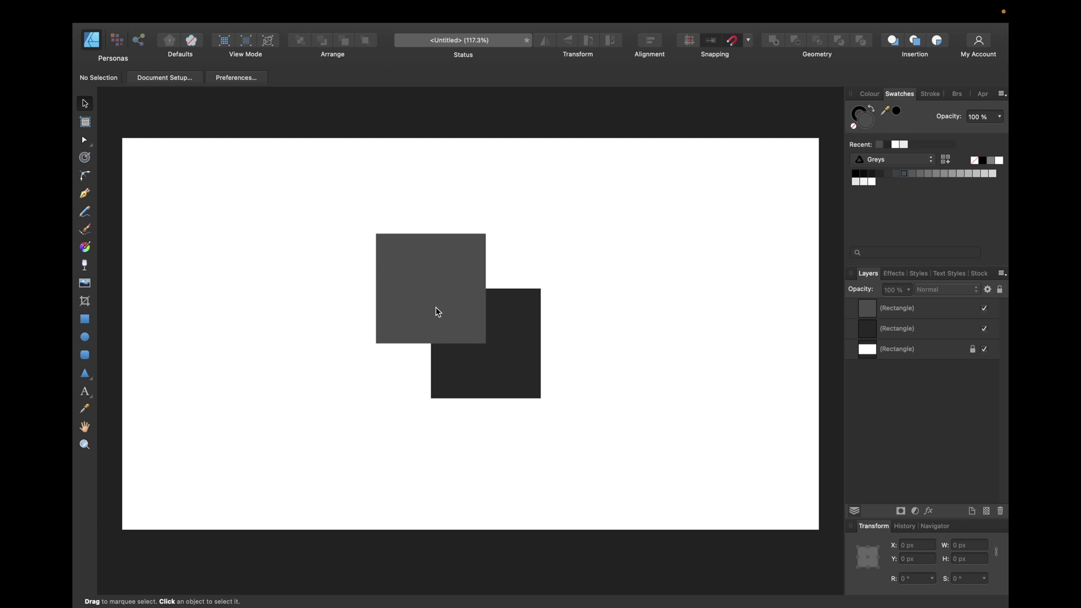
{"action": "left_click_drag", "start_coordinate": [438, 312], "coordinate": [376, 369]}
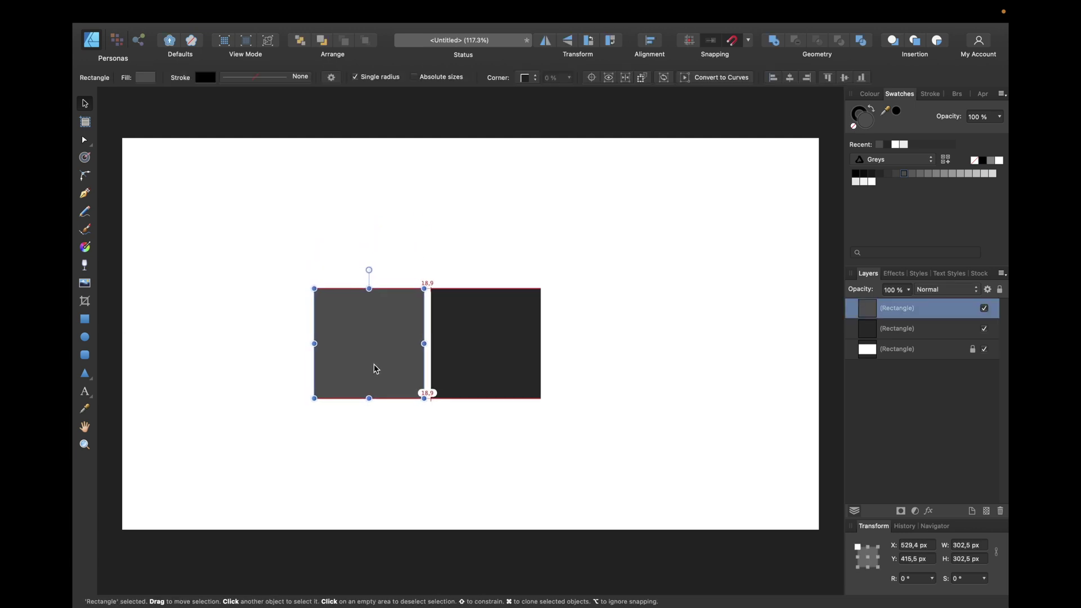
{"action": "left_click_drag", "start_coordinate": [376, 369], "coordinate": [377, 363]}
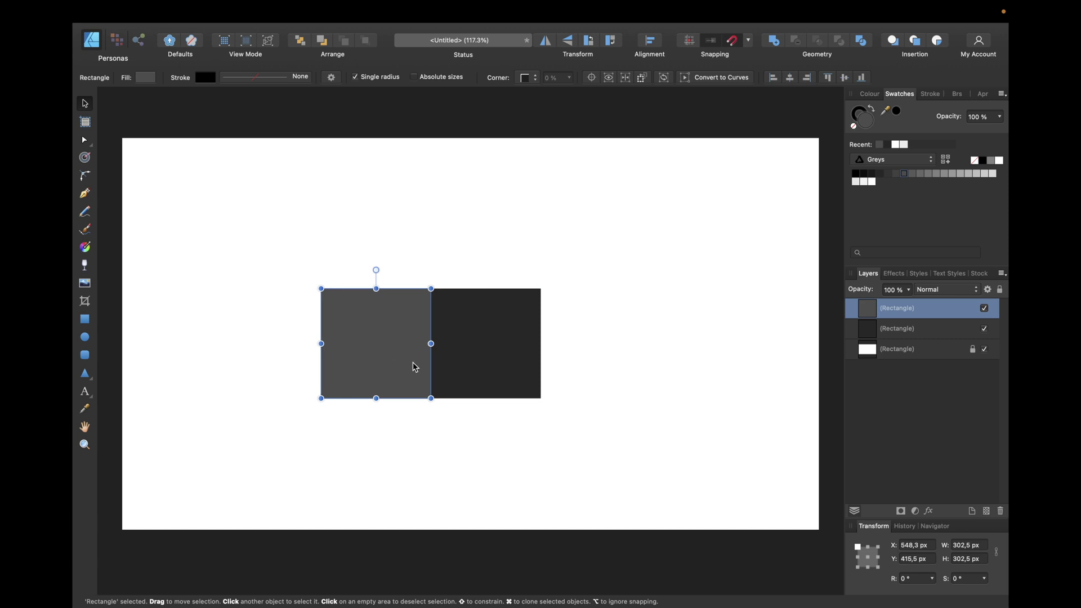
{"action": "key", "text": "shift+Left"}
{"action": "key", "text": "shift+Left"}
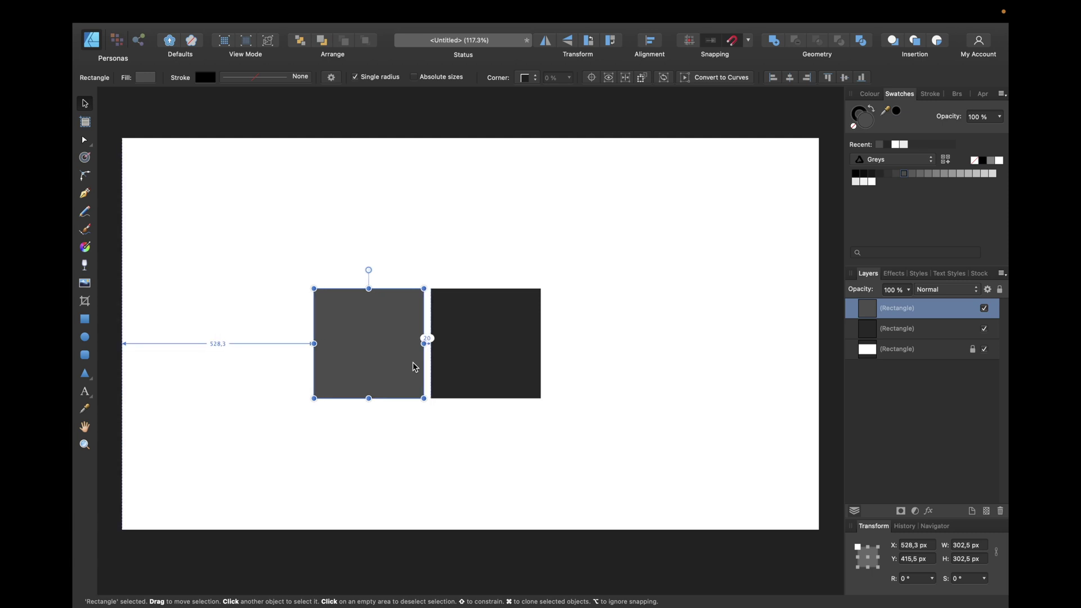
{"action": "key", "text": "shift+Left"}
{"action": "key", "text": "shift+Left"}
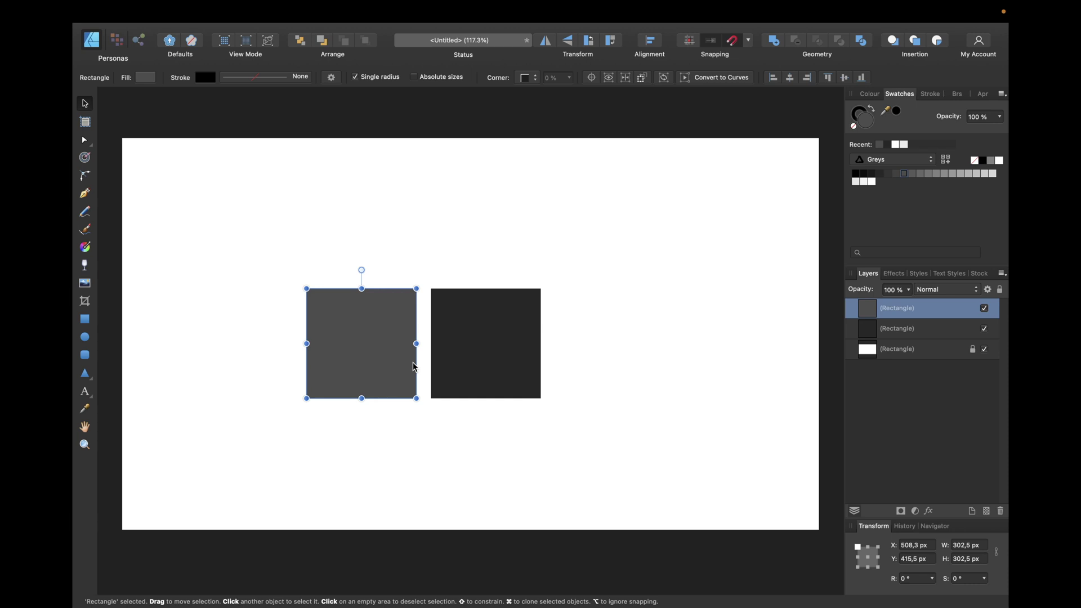
{"action": "key", "text": "shift+Left"}
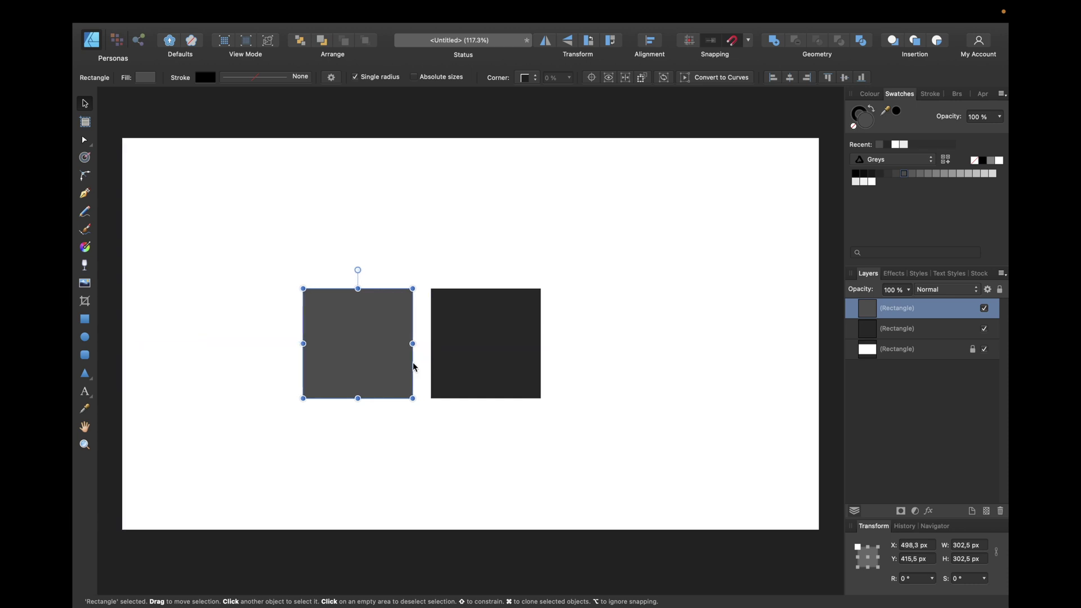
Step: Duplicate the grey square to the right of the dark square, leaving a matching gap
{"action": "key", "text": "ctrl+j"}
{"action": "left_click_drag", "start_coordinate": [413, 363], "coordinate": [646, 366]}
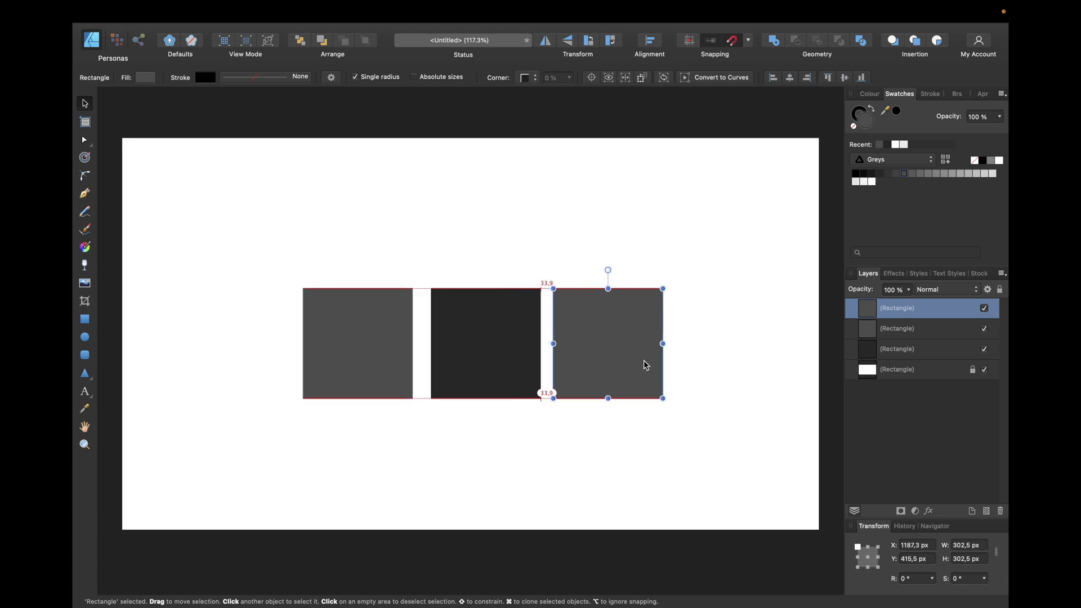
{"action": "left_click_drag", "start_coordinate": [647, 365], "coordinate": [634, 363]}
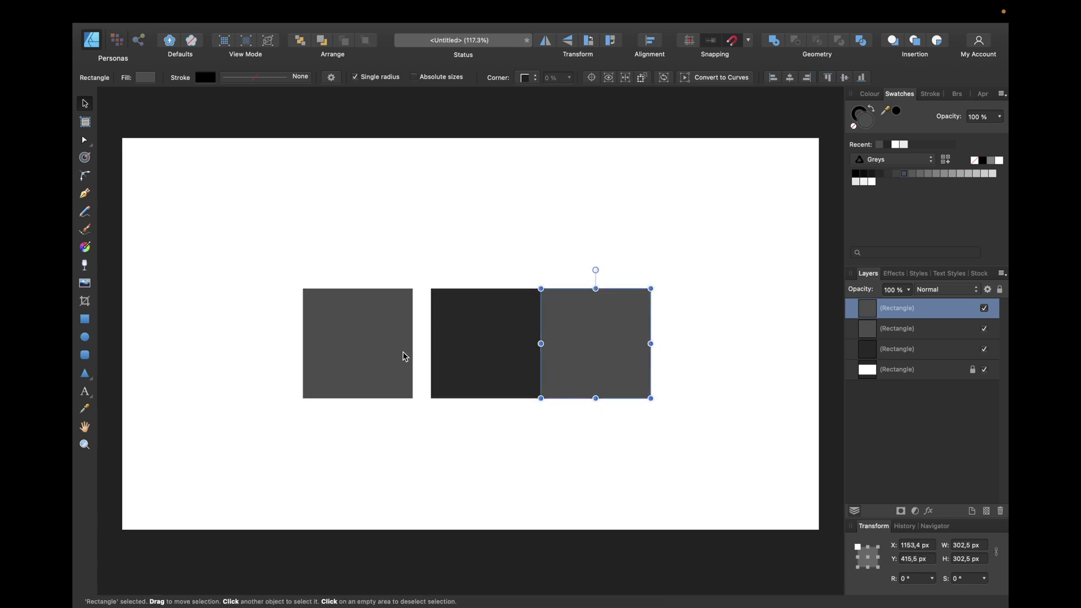
{"action": "key", "text": "shift+Right"}
{"action": "key", "text": "shift+Right"}
{"action": "key", "text": "shift+Right"}
{"action": "key", "text": "shift+Right"}
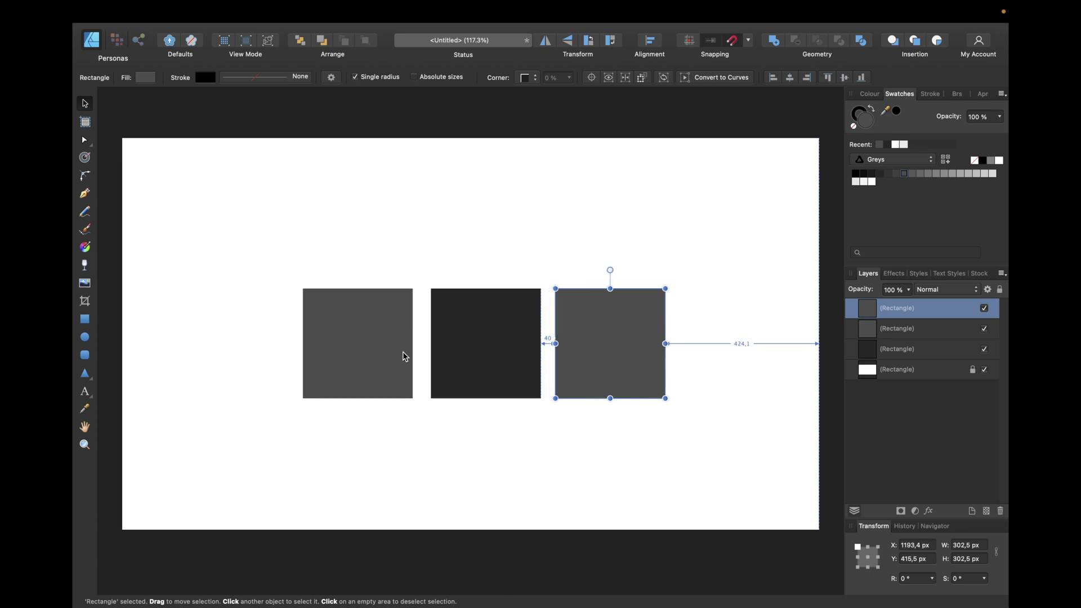
{"action": "key", "text": "shift+Right"}
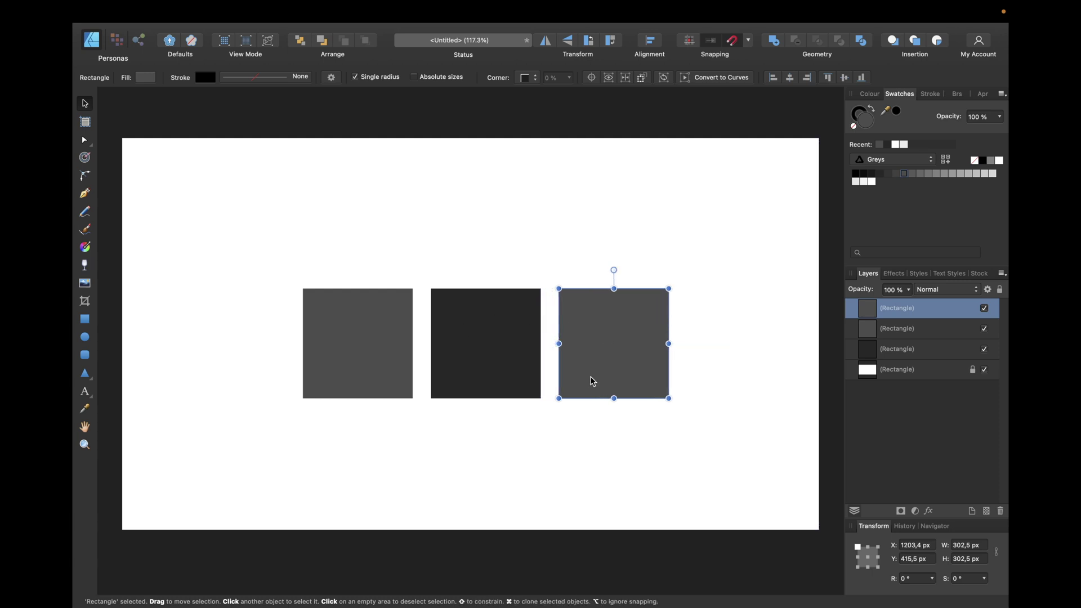
{"action": "left_click", "coordinate": [526, 217]}
Step: Delete the middle dark square and the left grey square
{"action": "left_click", "coordinate": [455, 322]}
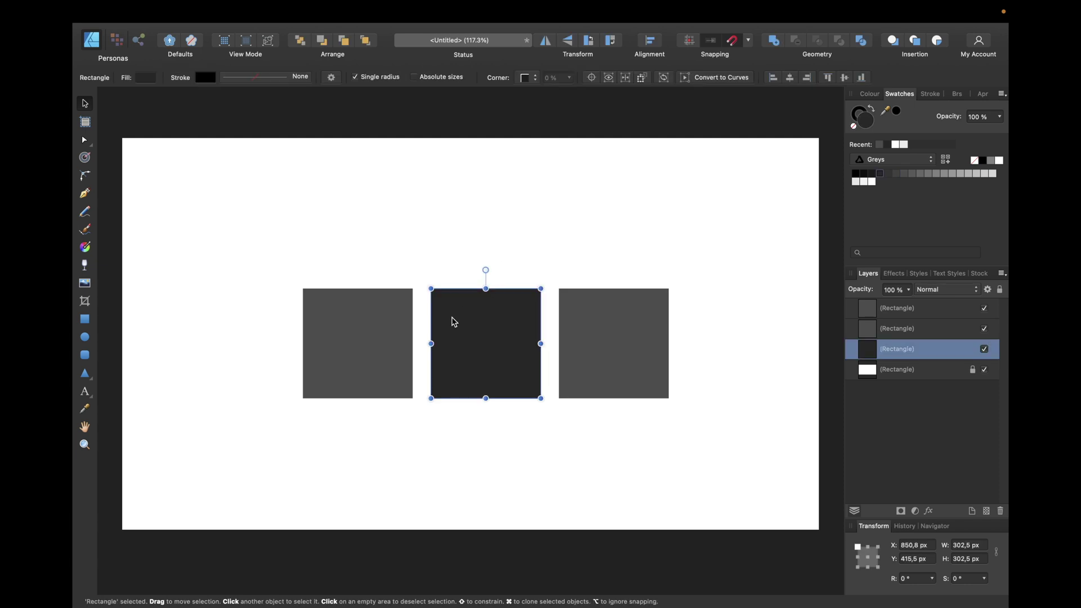
{"action": "key", "text": "Delete"}
{"action": "left_click", "coordinate": [391, 313]}
{"action": "key", "text": "Delete"}
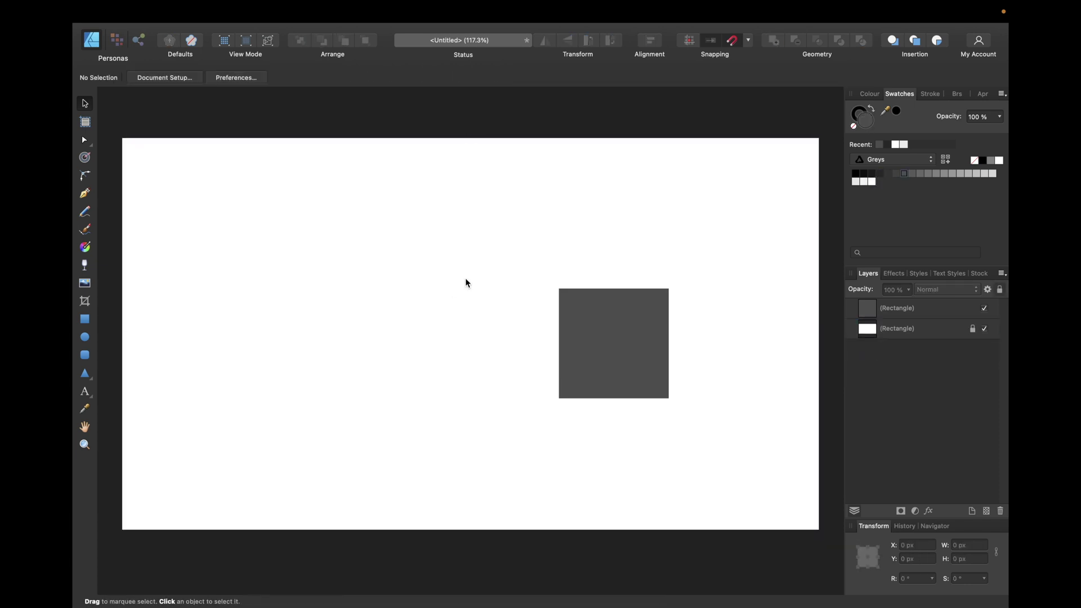
Step: Align the remaining grey square to the page's right and bottom edges
{"action": "left_click", "coordinate": [598, 325]}
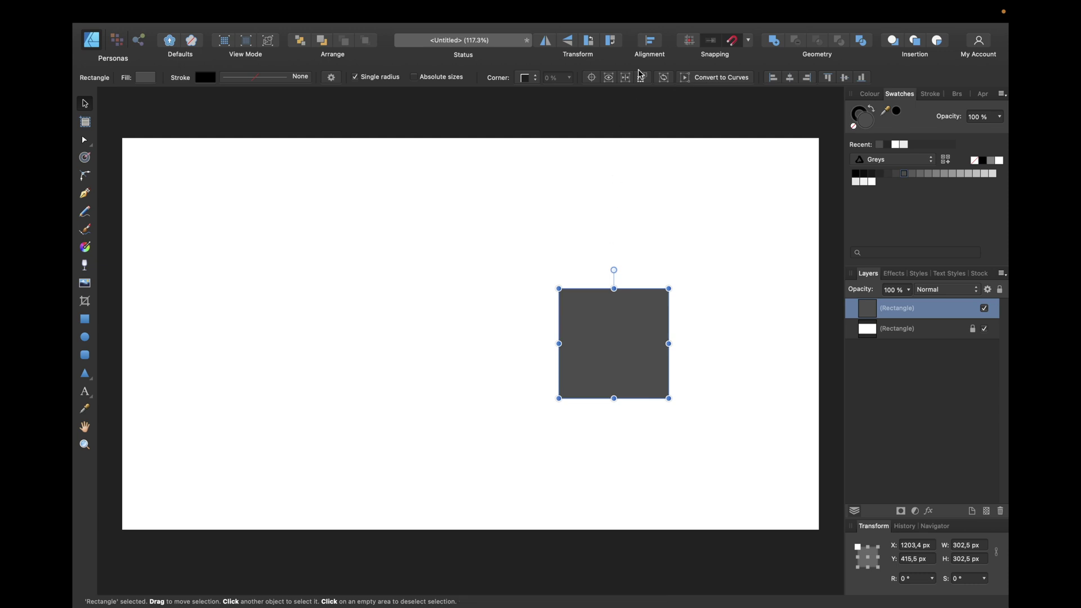
{"action": "left_click", "coordinate": [653, 47]}
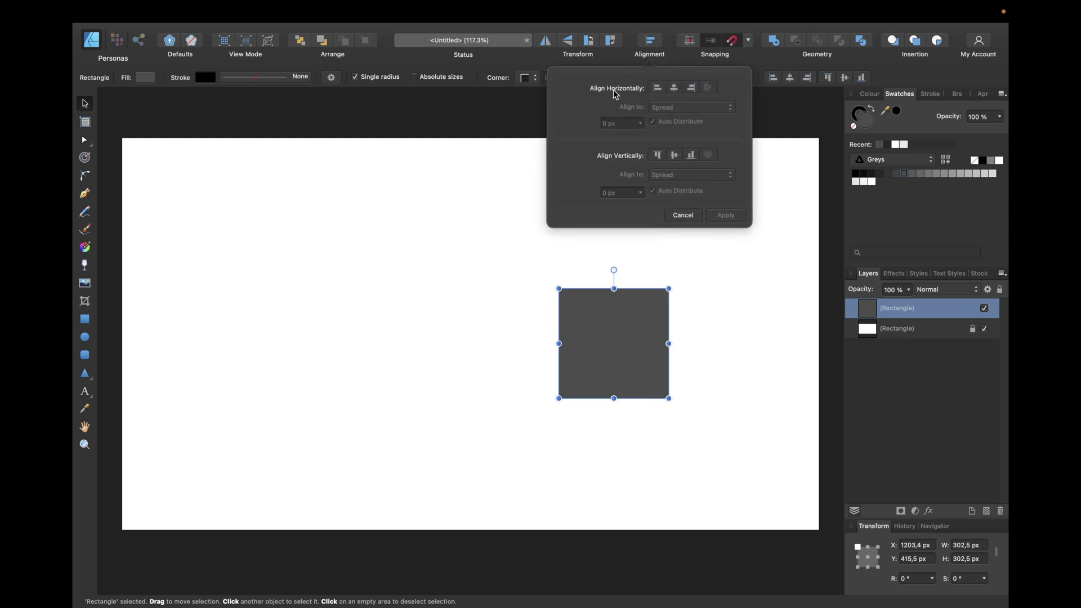
{"action": "left_click", "coordinate": [659, 88]}
{"action": "left_click", "coordinate": [691, 88]}
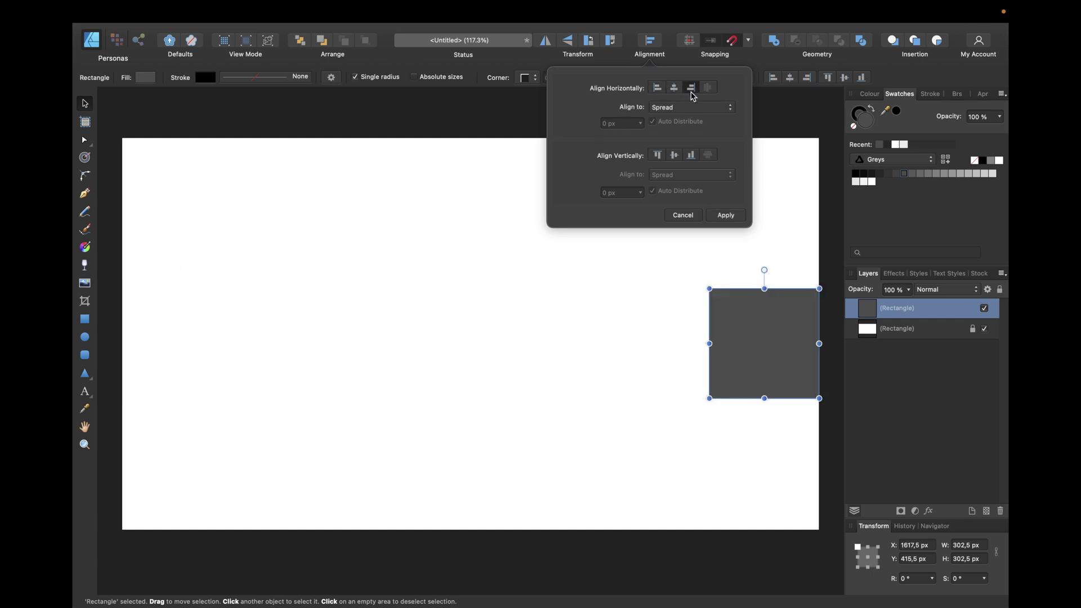
{"action": "left_click", "coordinate": [680, 156]}
{"action": "left_click", "coordinate": [691, 156]}
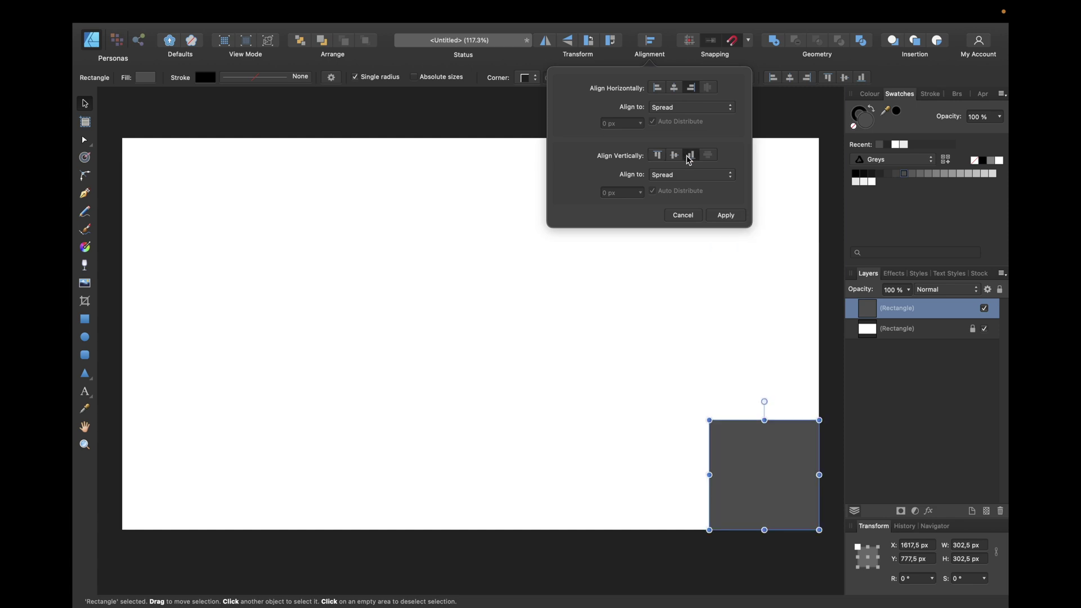
{"action": "left_click", "coordinate": [726, 216]}
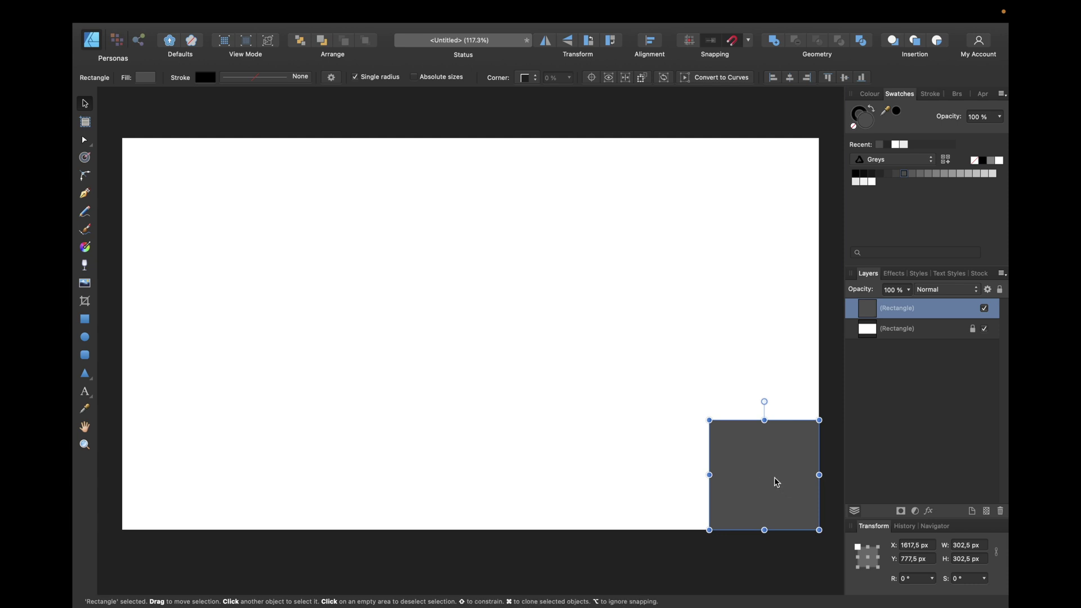
Step: Drag the grey square to mid-page and apply Alignment > Align Centre
{"action": "left_click_drag", "start_coordinate": [776, 483], "coordinate": [492, 332]}
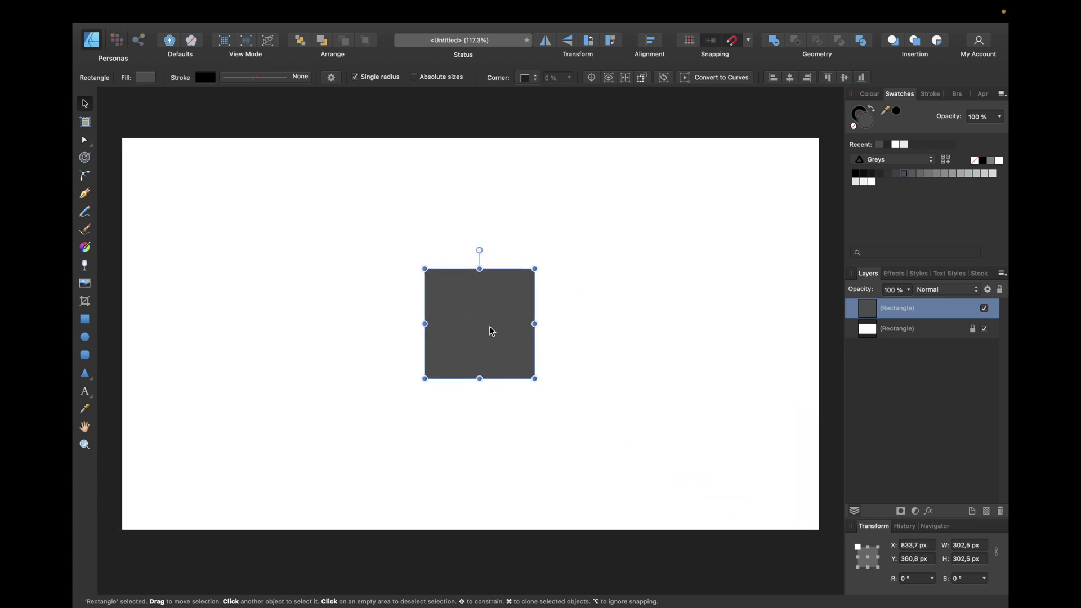
{"action": "right_click", "coordinate": [491, 332]}
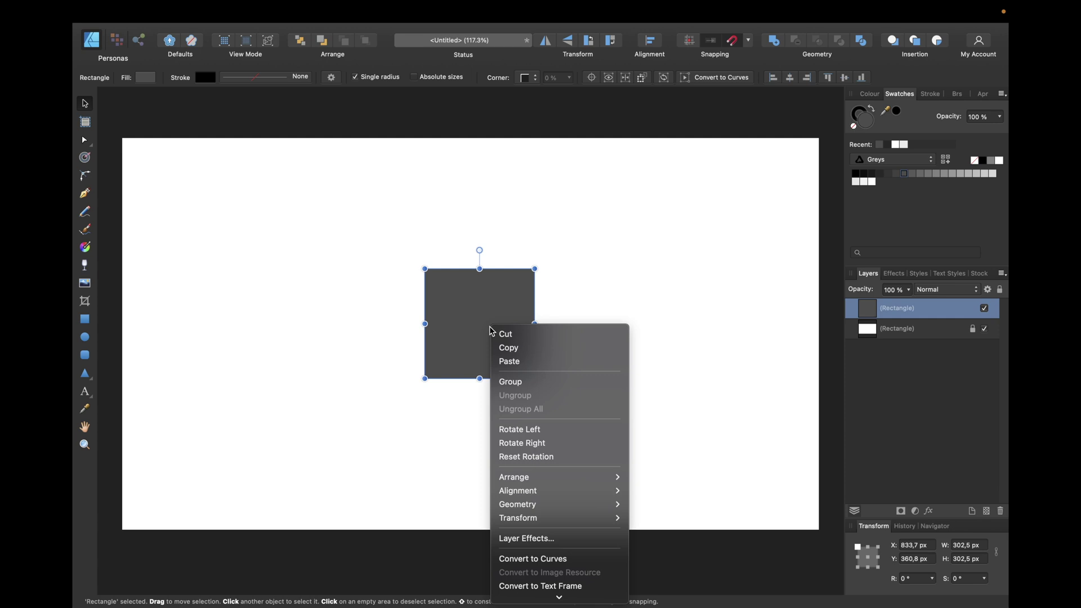
{"action": "mouse_move", "coordinate": [541, 491]}
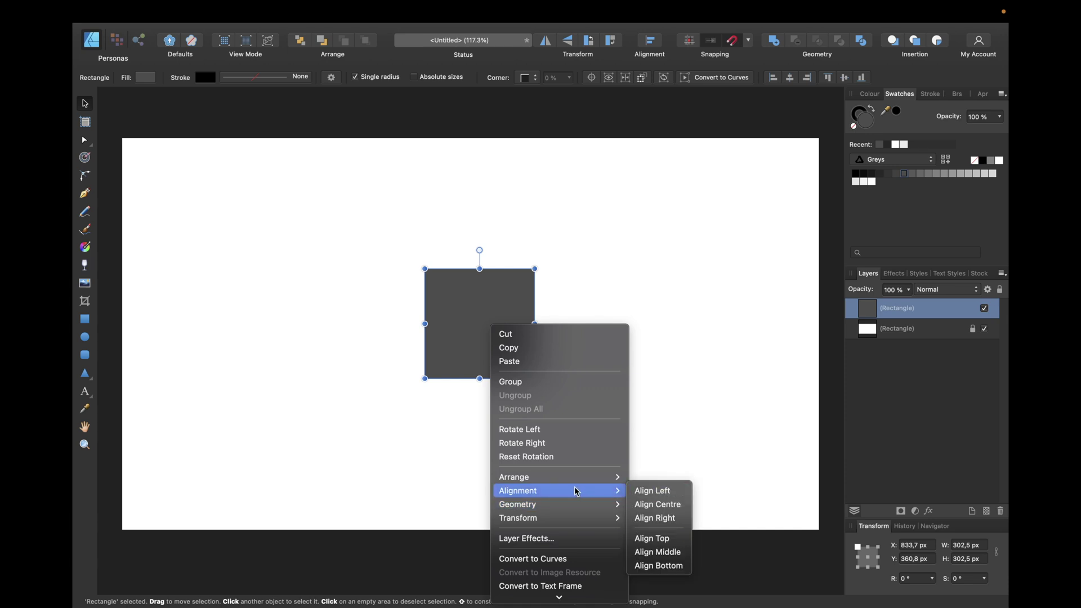
{"action": "left_click", "coordinate": [676, 504]}
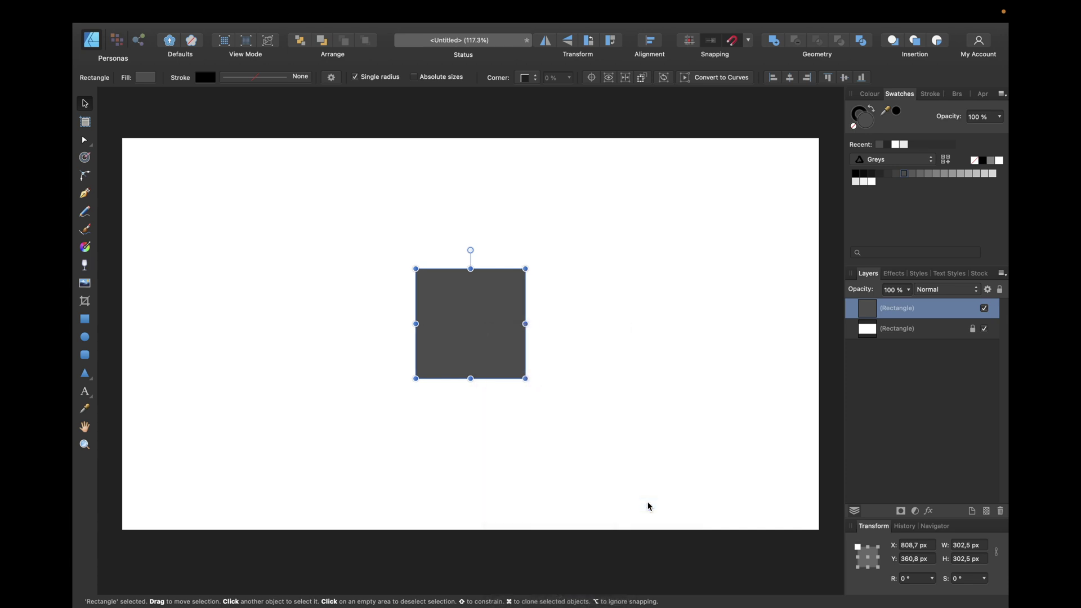
Step: Align the grey square to the page top, then to Align Middle
{"action": "right_click", "coordinate": [471, 343]}
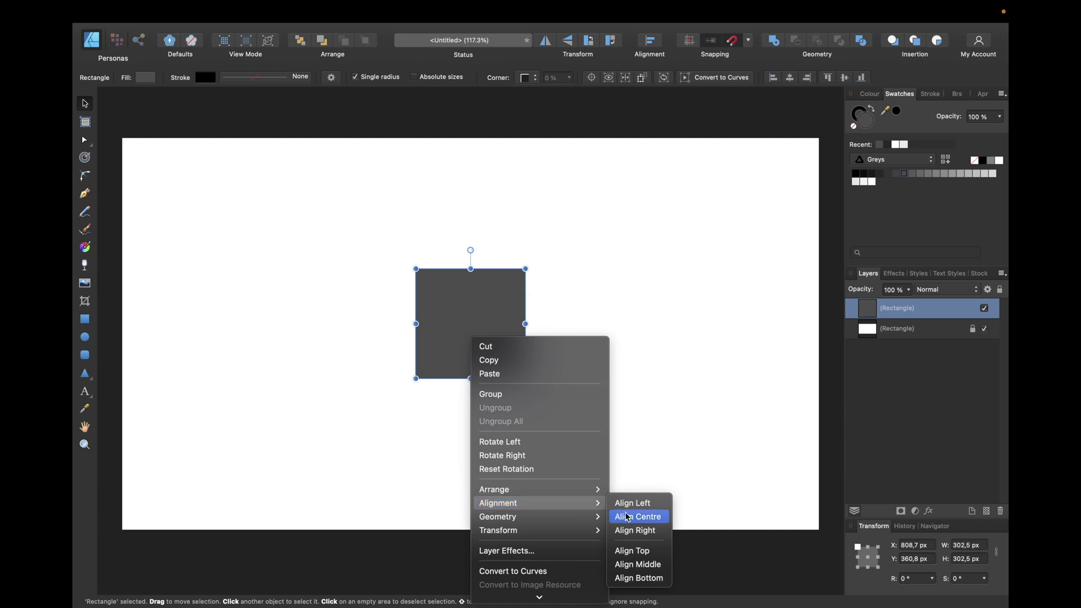
{"action": "mouse_move", "coordinate": [499, 502]}
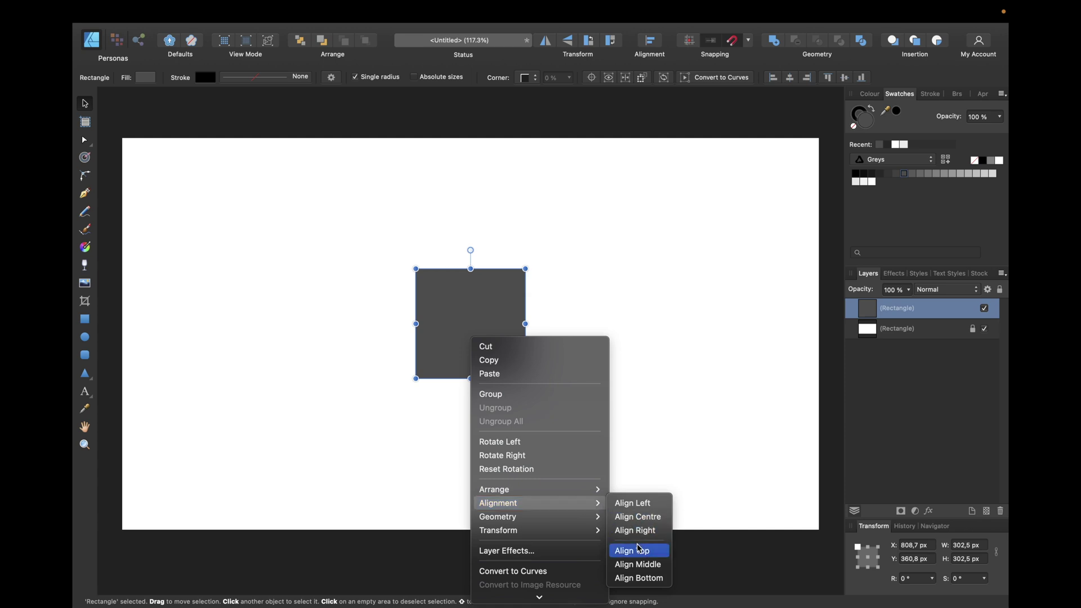
{"action": "left_click", "coordinate": [639, 549]}
{"action": "right_click", "coordinate": [486, 198]}
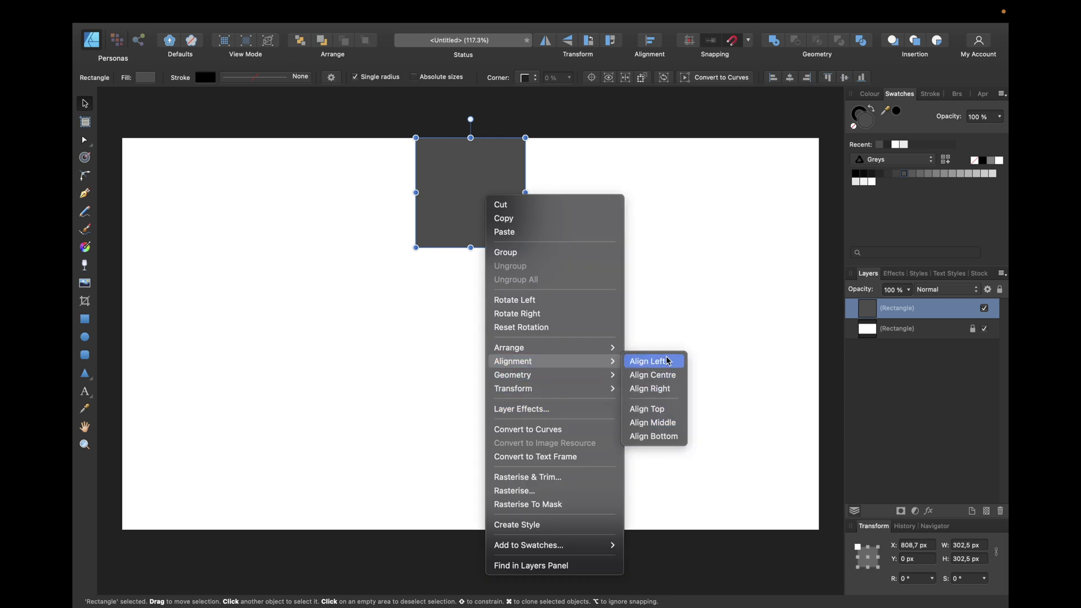
{"action": "left_click", "coordinate": [658, 421]}
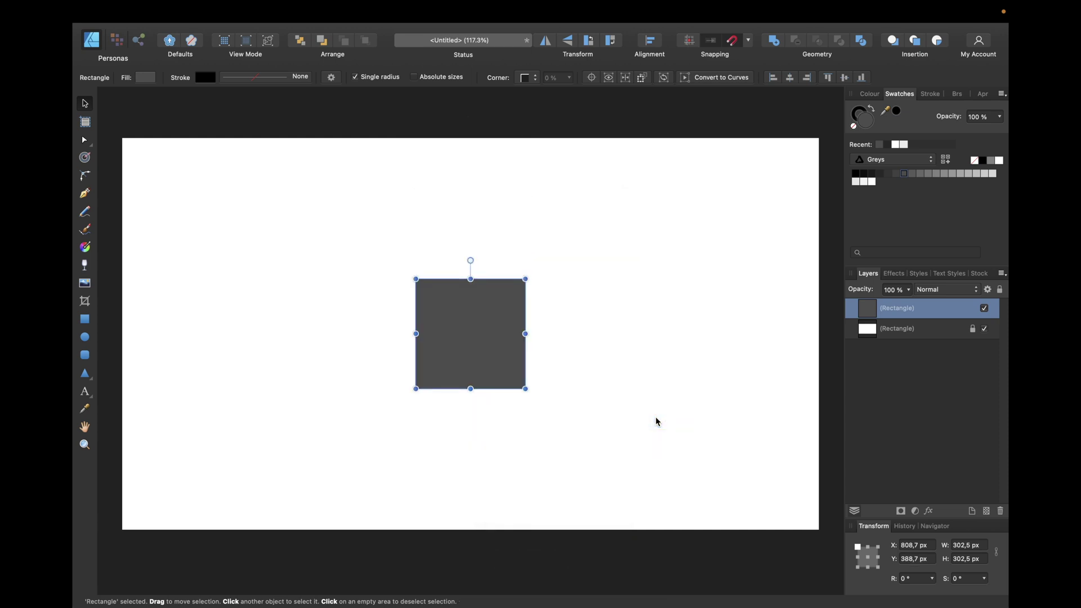